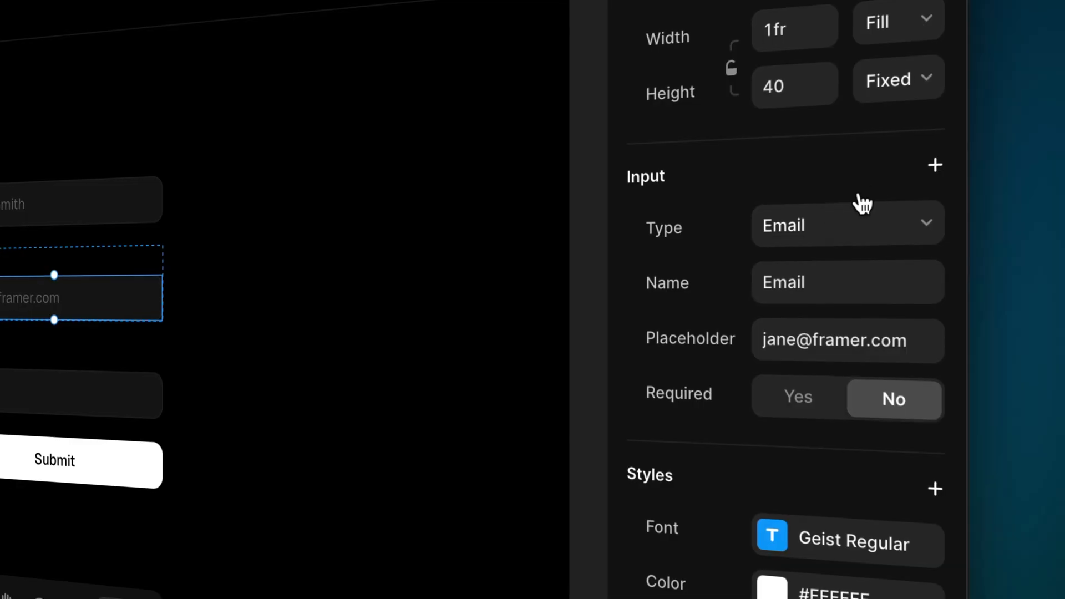
Turn on Auto Fill for the email input and fill the preview's Email field from a saved address.
{"action": "left_click", "coordinate": [904, 168]}
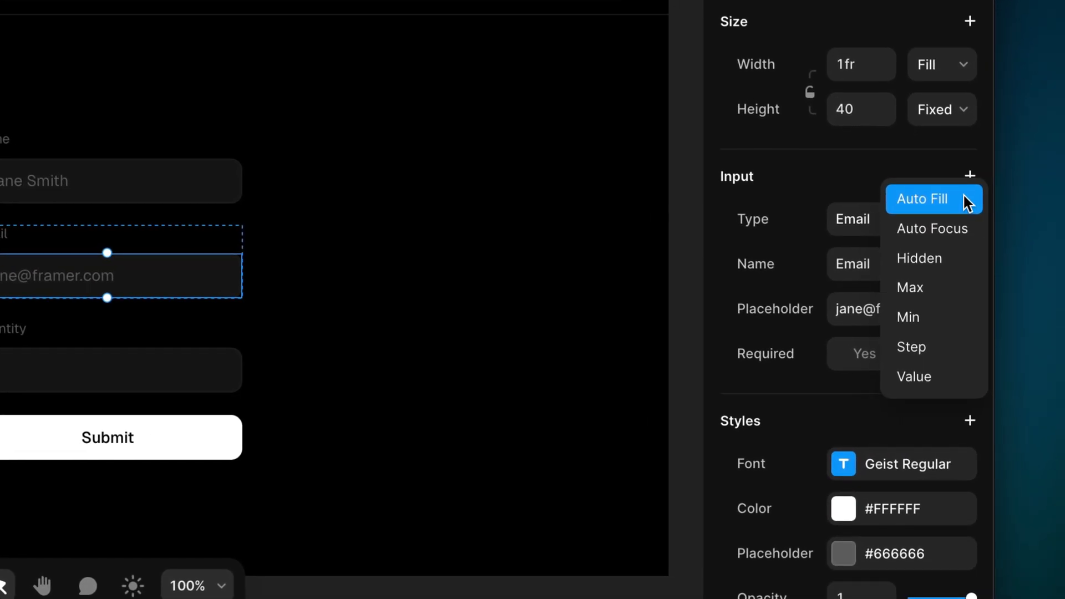
{"action": "left_click", "coordinate": [965, 201]}
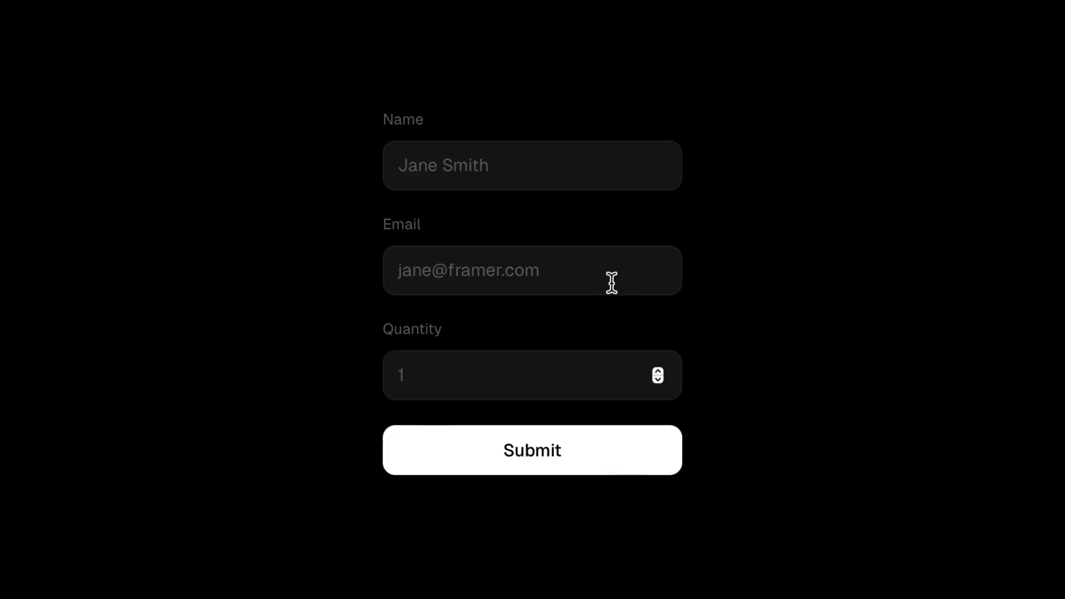
{"action": "left_click", "coordinate": [605, 275]}
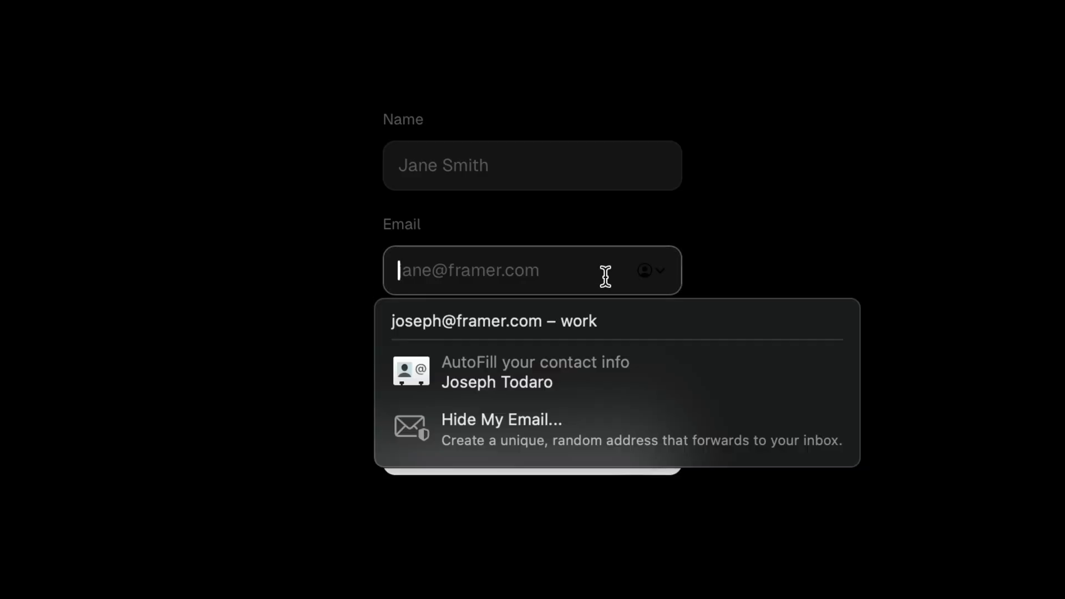
{"action": "left_click", "coordinate": [607, 315]}
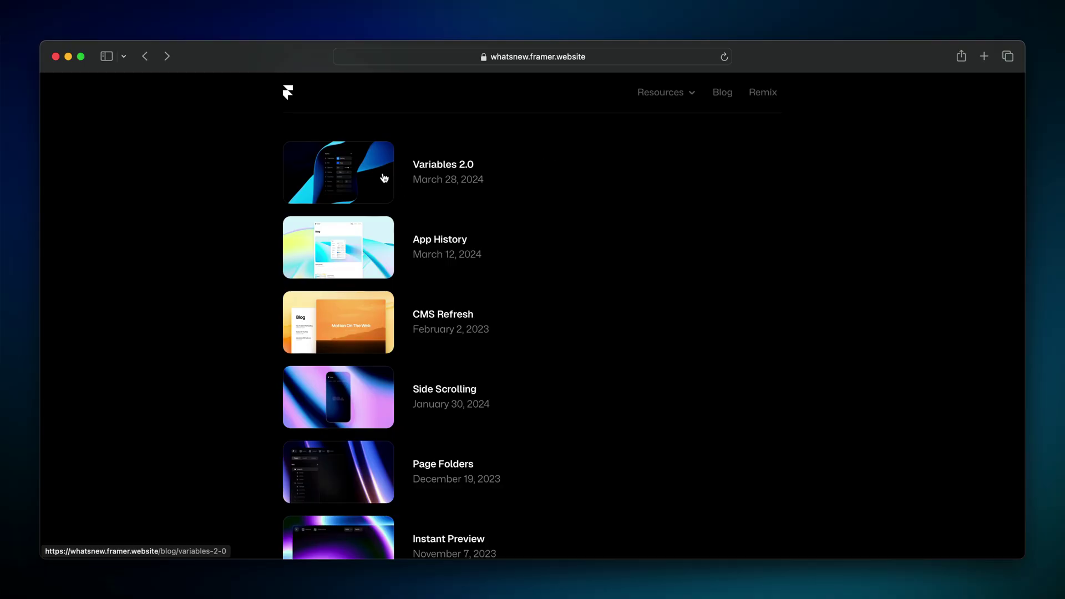
Open the Variables 2.0 post from the Safari blog list.
{"action": "left_click", "coordinate": [384, 177]}
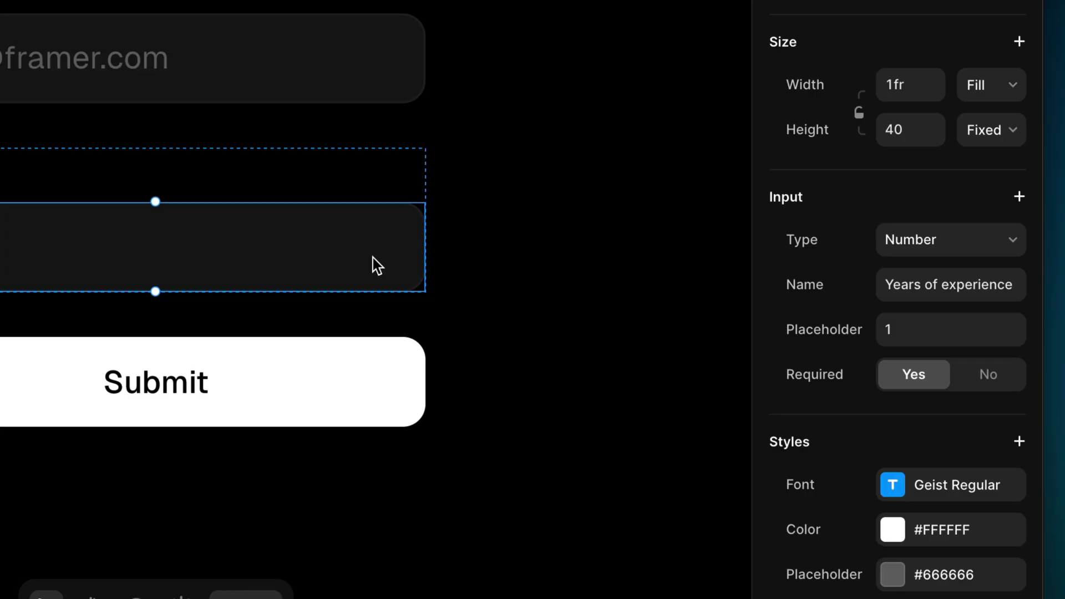
Add a default Value of 1 to the Quantity number input.
{"action": "left_click", "coordinate": [921, 198]}
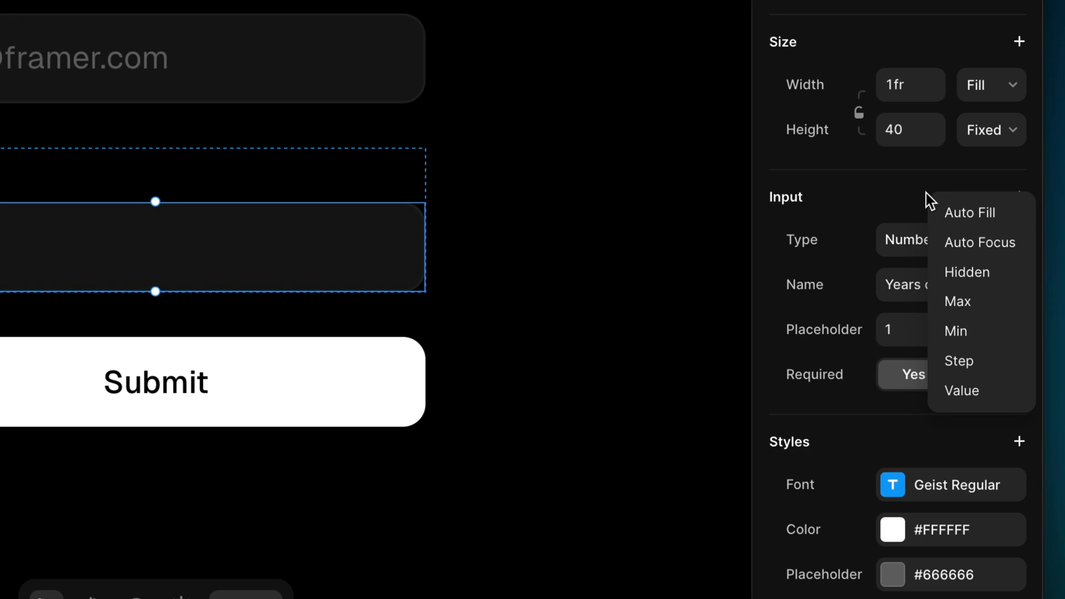
{"action": "left_click", "coordinate": [995, 392]}
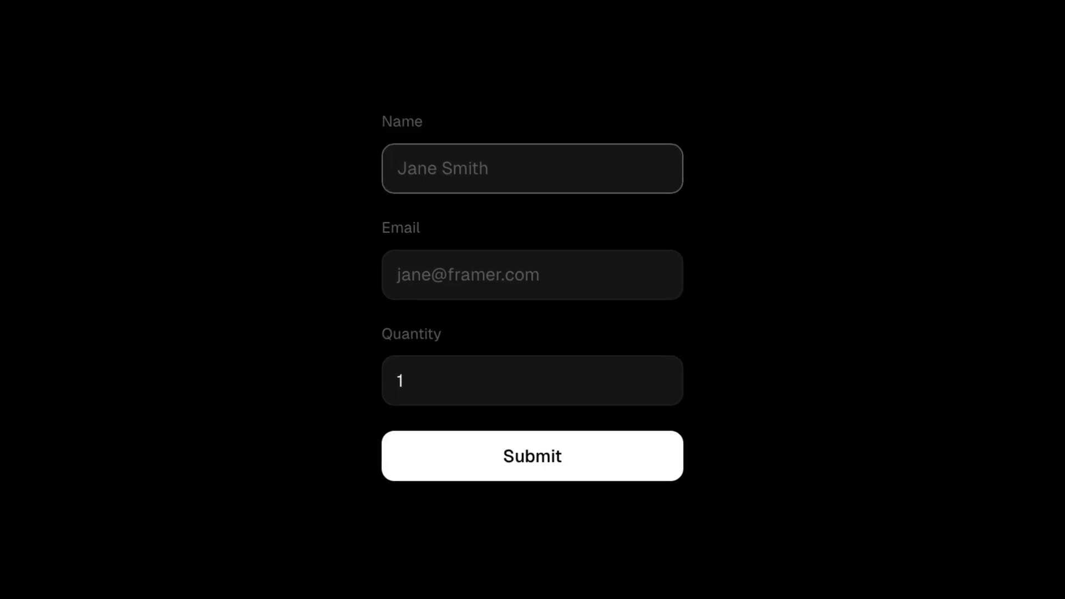
In the preview, step the Quantity up to 4 and back down toward 1.
{"action": "left_click", "coordinate": [668, 373]}
{"action": "left_click", "coordinate": [668, 373]}
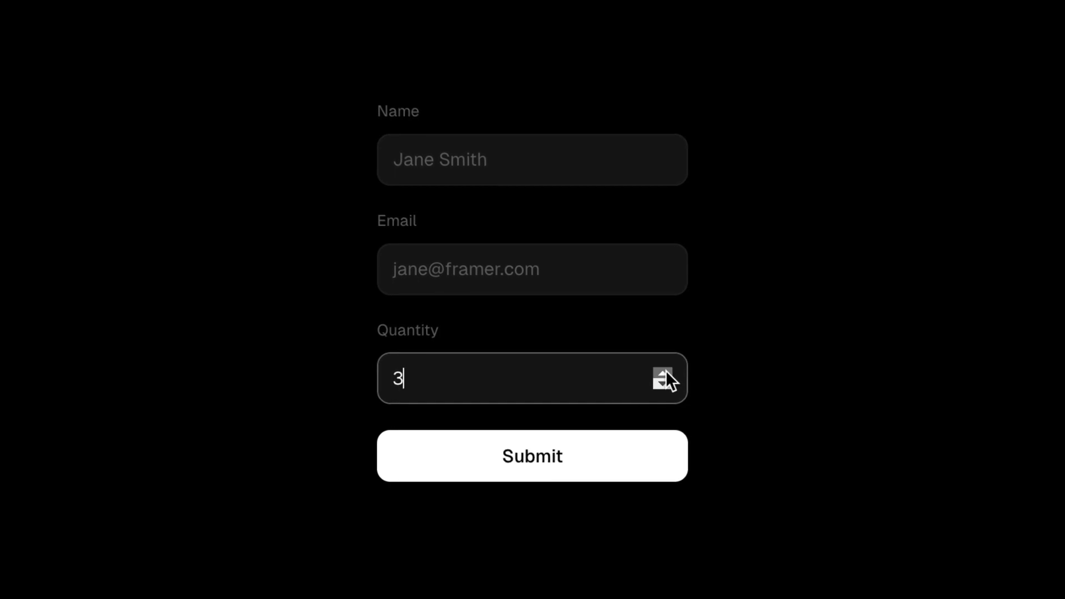
{"action": "left_click", "coordinate": [668, 372]}
{"action": "left_click", "coordinate": [666, 382]}
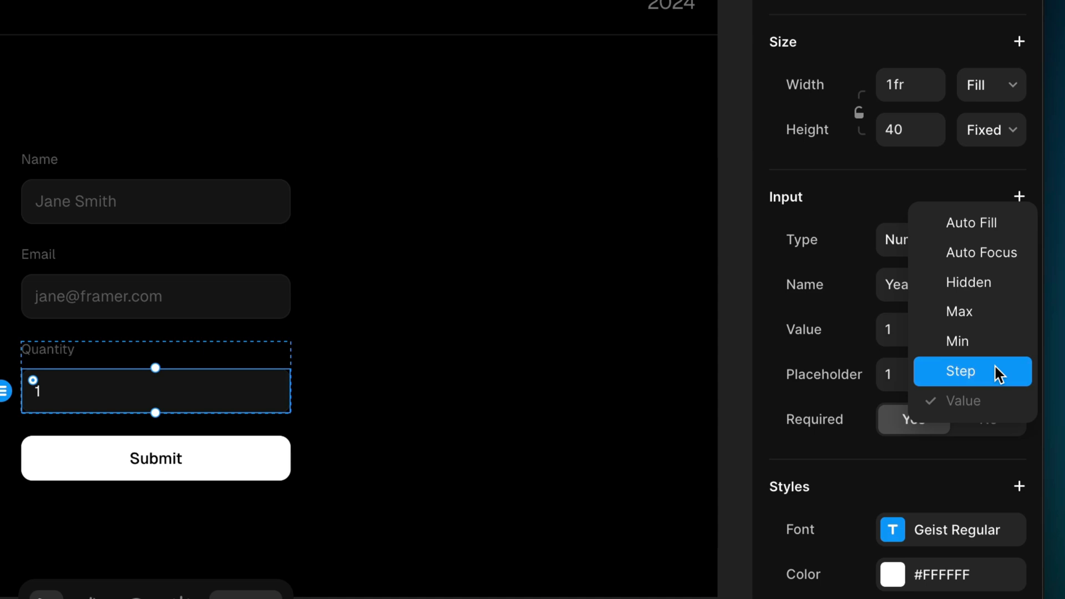
Give the Quantity input a Step of 5 and test the stepper in preview, dropping below zero.
{"action": "left_click", "coordinate": [997, 375]}
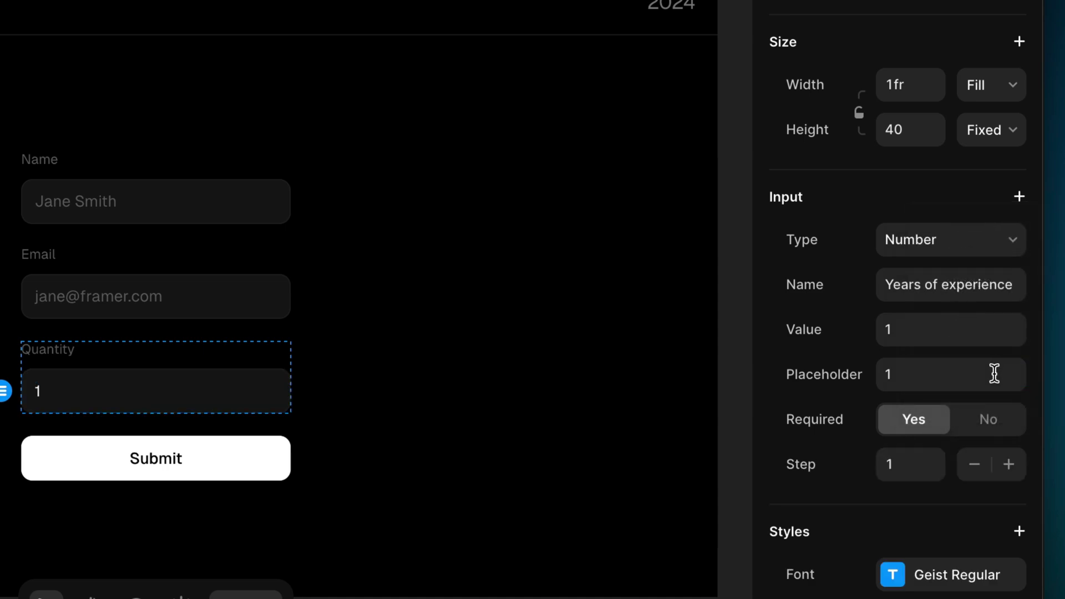
{"action": "type", "text": "5"}
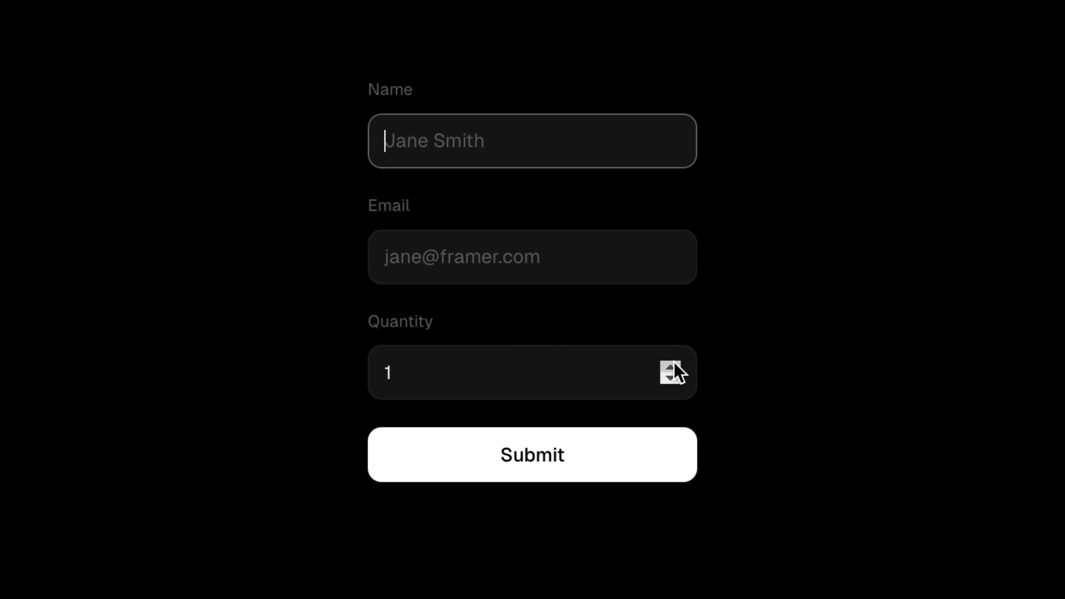
{"action": "left_click", "coordinate": [675, 365]}
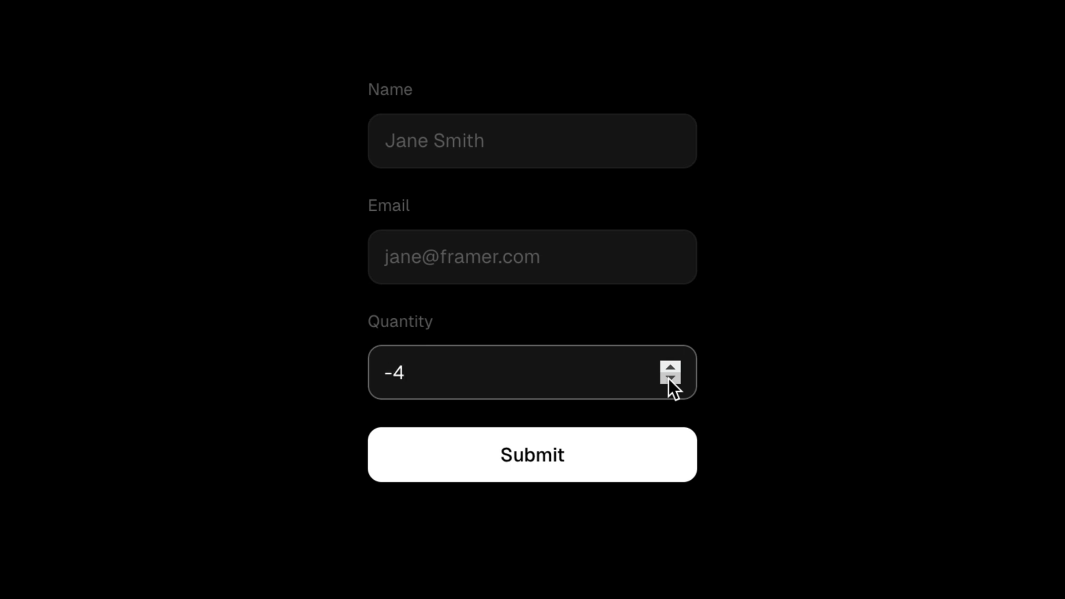
{"action": "left_click", "coordinate": [670, 379]}
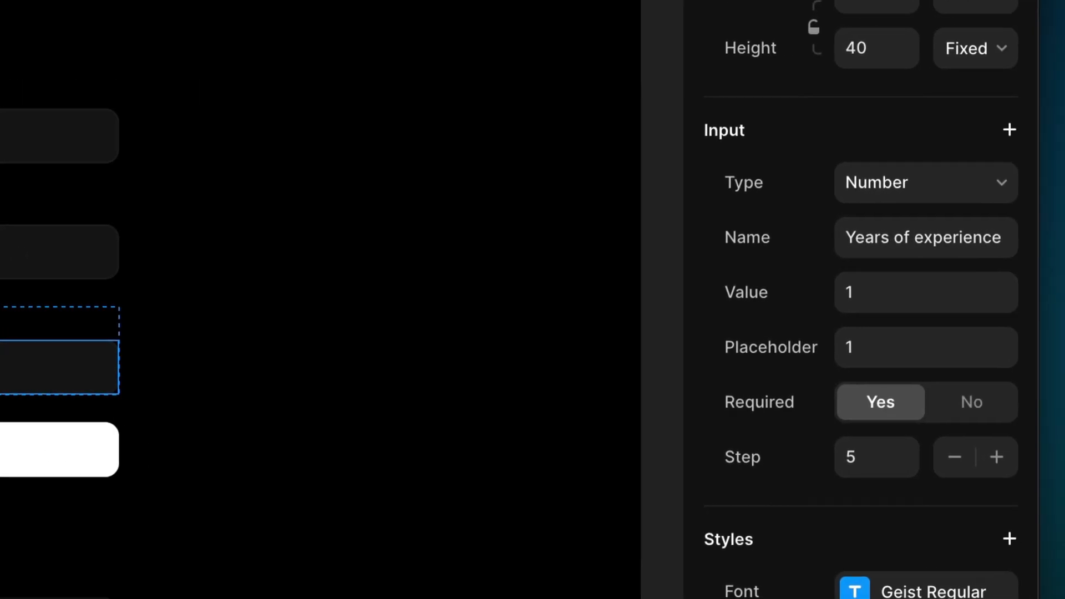
Add a Min of 0 to Quantity, then submit -5 in the preview to trigger the warning.
{"action": "left_click", "coordinate": [934, 125]}
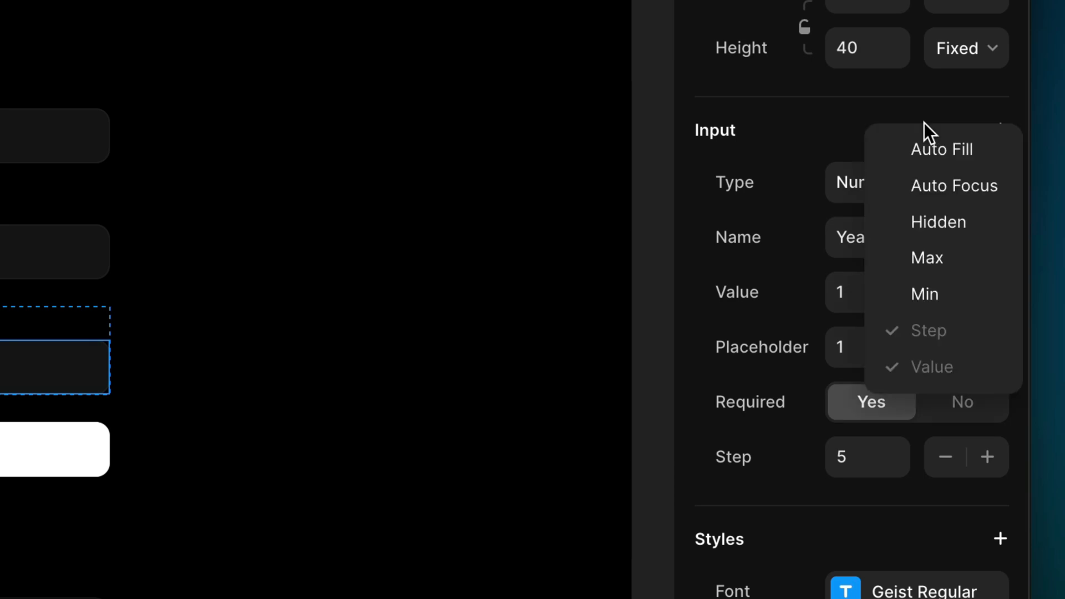
{"action": "left_click", "coordinate": [981, 294]}
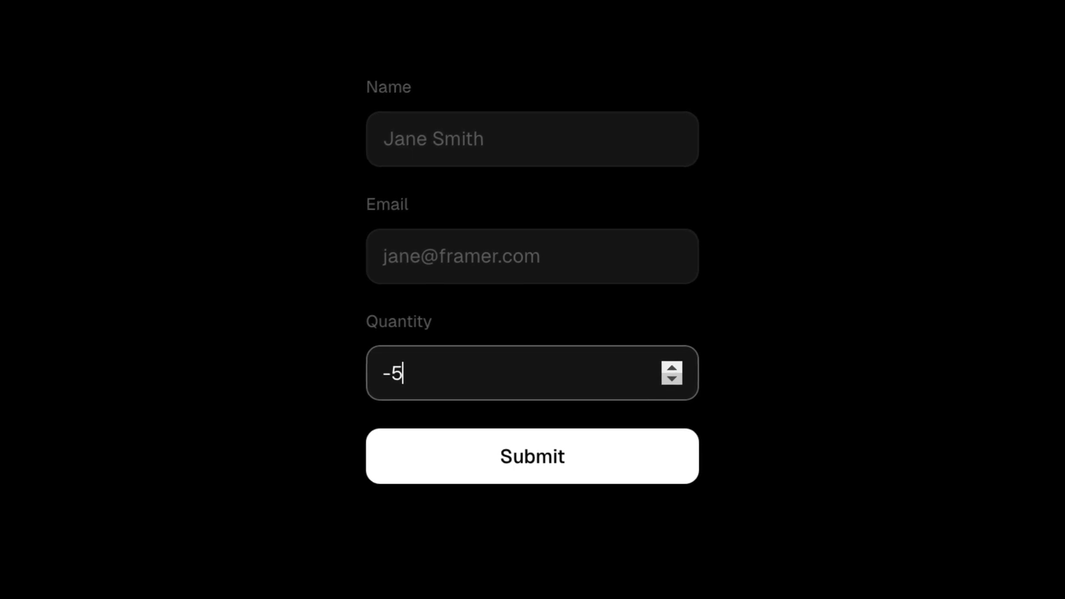
{"action": "key", "text": "Return"}
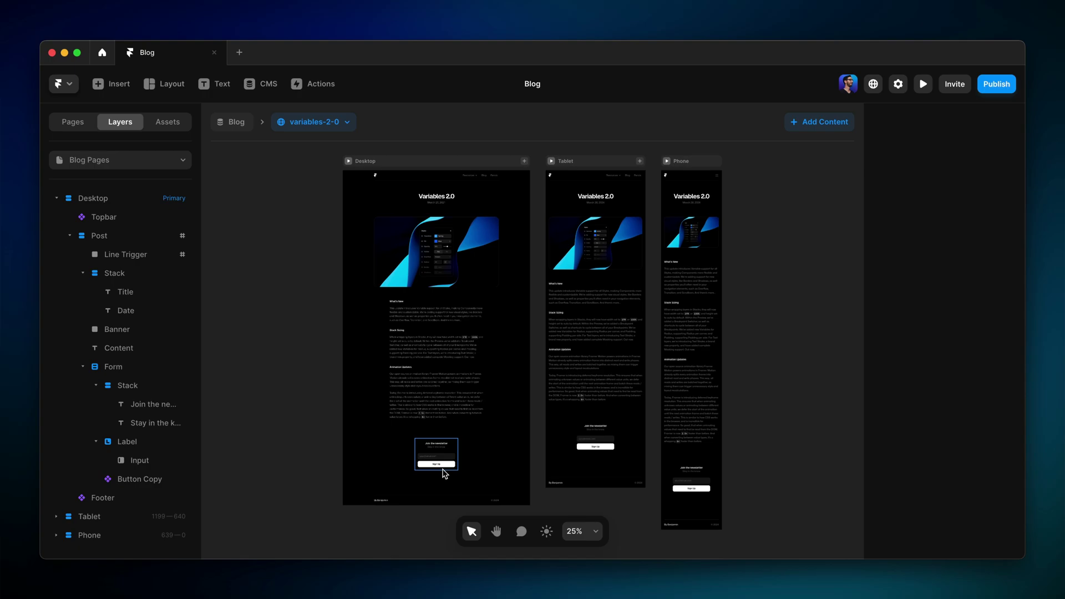
Add a new input of type Text to the blog page's newsletter form.
{"action": "left_click", "coordinate": [444, 471]}
{"action": "key", "text": "shift+2"}
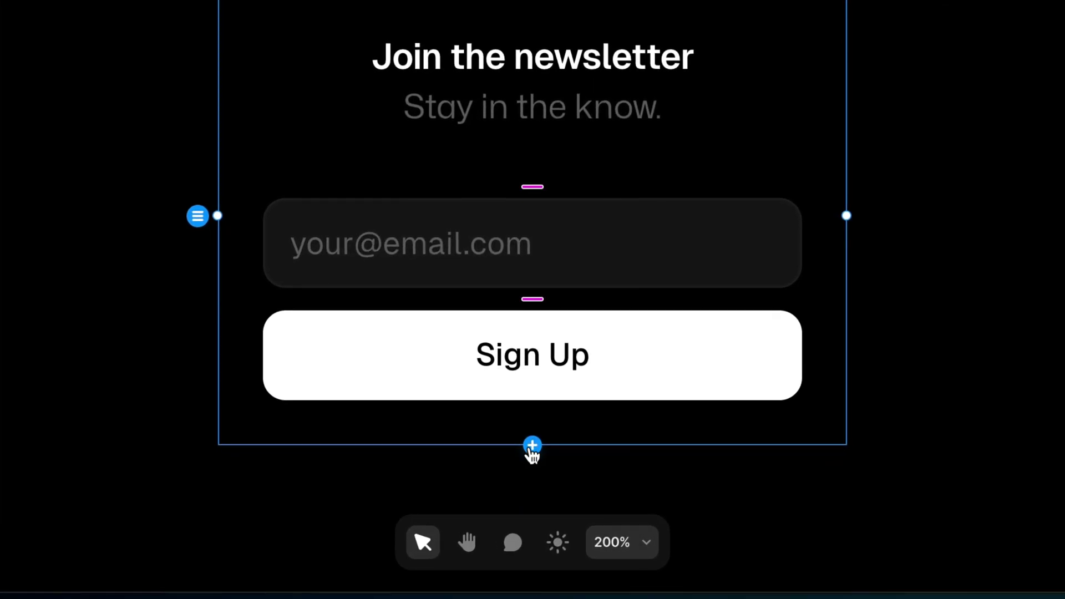
{"action": "left_click", "coordinate": [532, 446]}
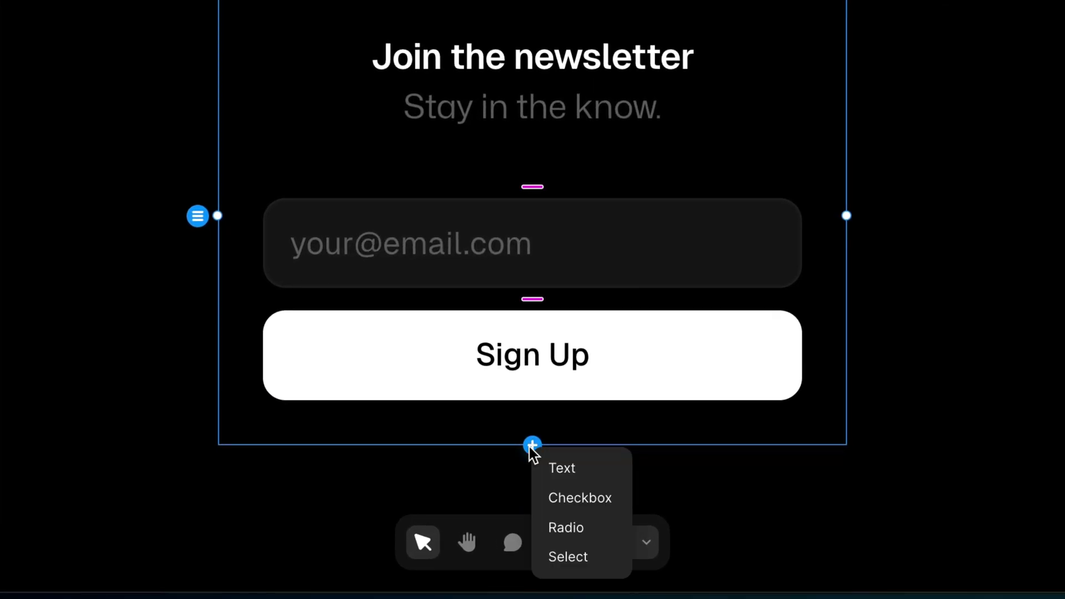
{"action": "left_click", "coordinate": [608, 468]}
{"action": "left_click", "coordinate": [655, 376]}
{"action": "left_click", "coordinate": [943, 194]}
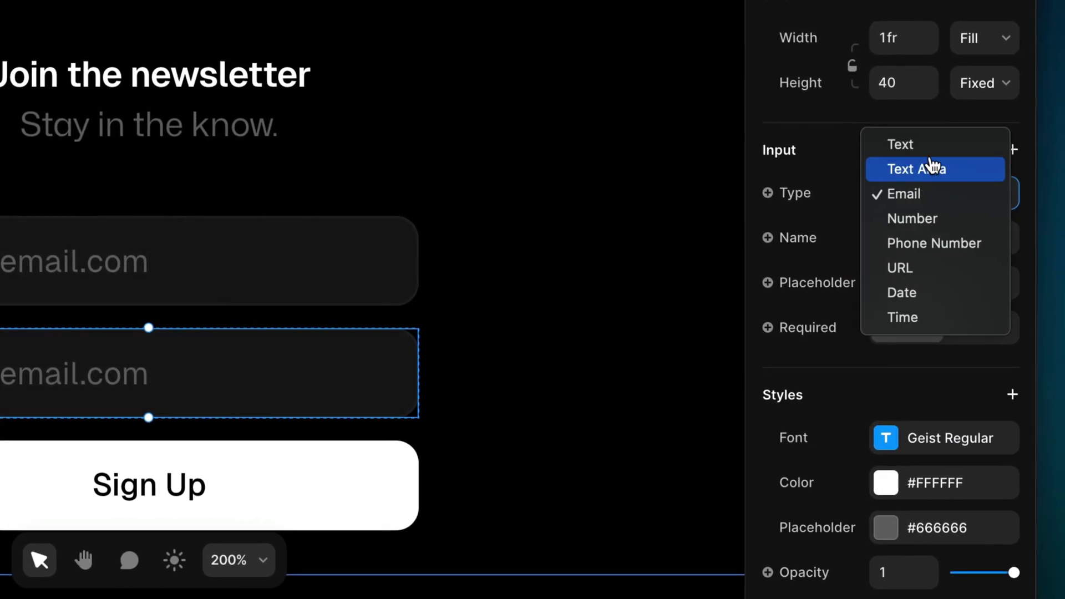
{"action": "left_click", "coordinate": [930, 145]}
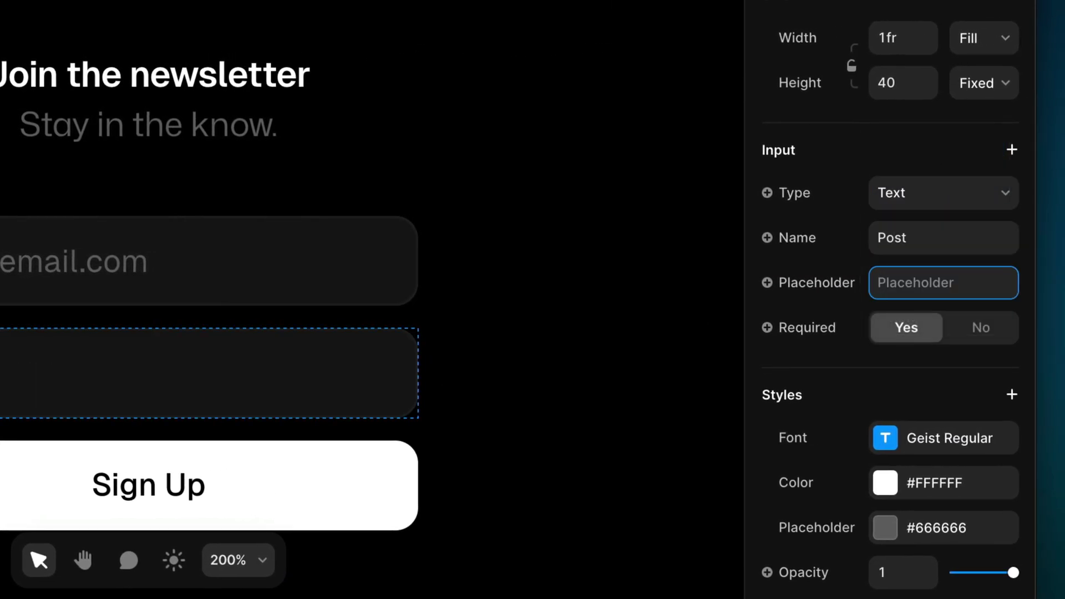
Bind the Post input's Value to the blog post Title, showing Variables 2.0.
{"action": "left_click", "coordinate": [1012, 151]}
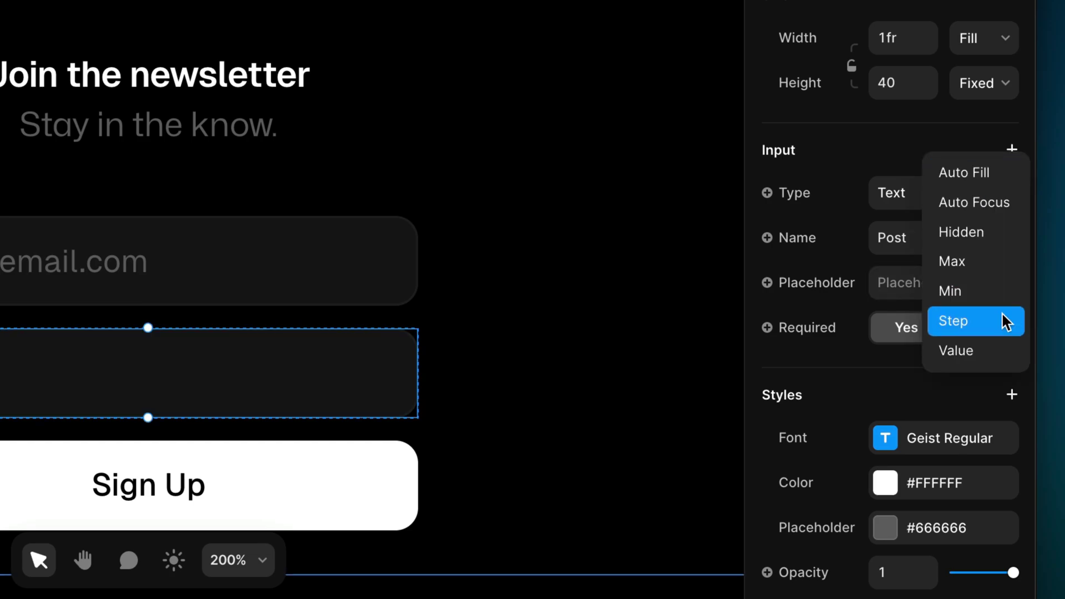
{"action": "left_click", "coordinate": [999, 352]}
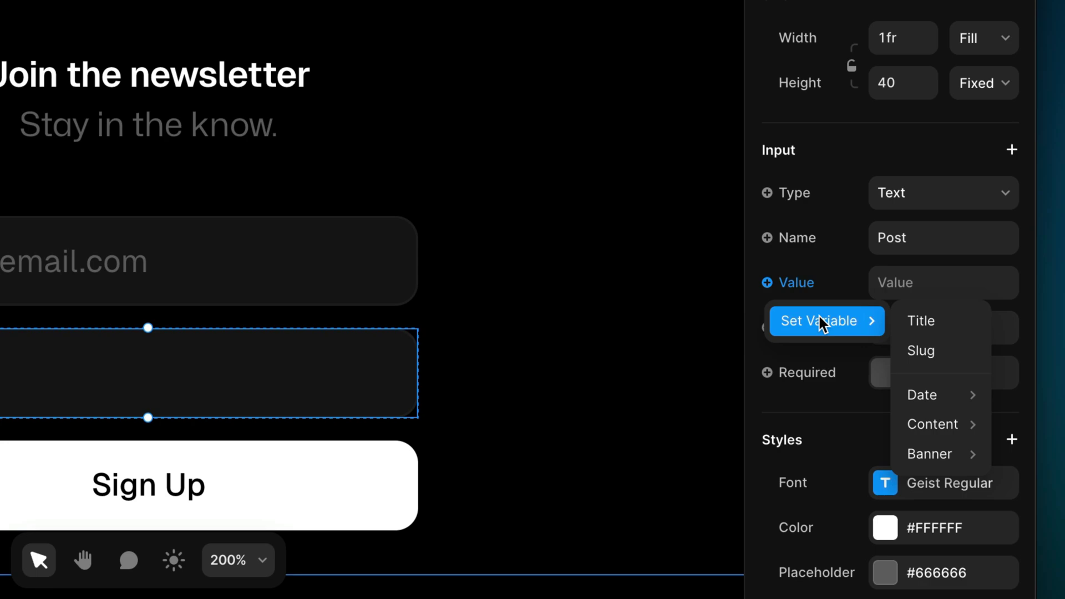
{"action": "left_click", "coordinate": [965, 322]}
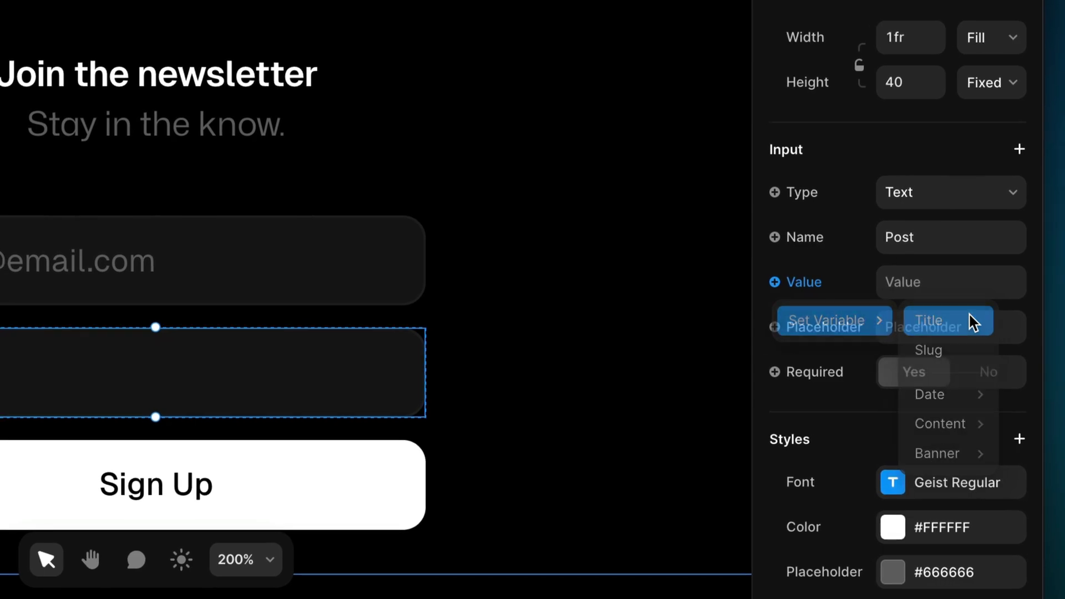
Confirm all breakpoints show Variables 2.0, then select and zoom to the Post field.
{"action": "key", "text": "shift+1"}
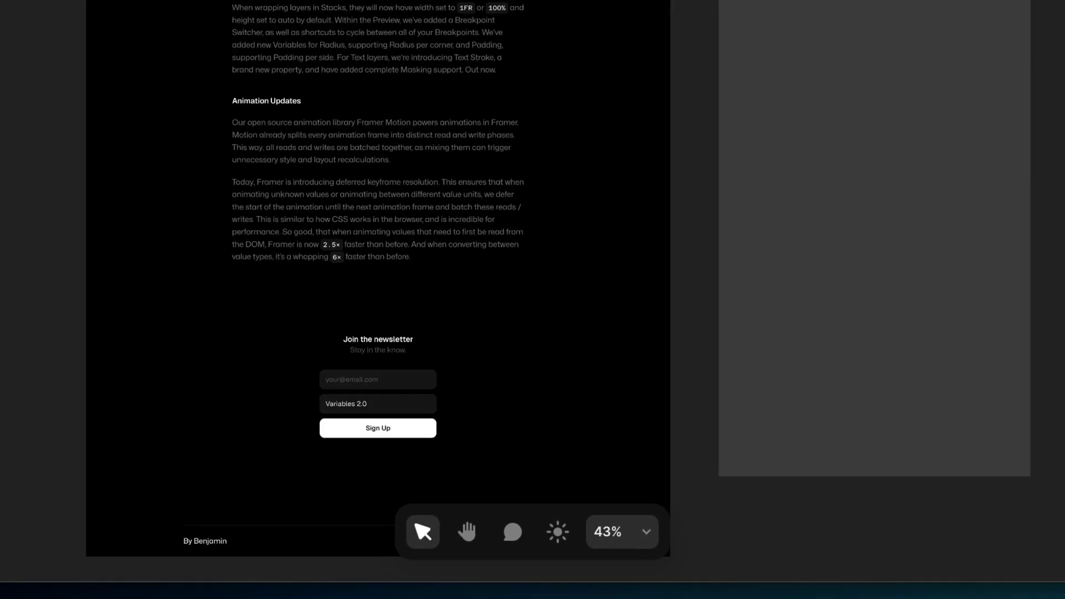
{"action": "key", "text": "shift+0"}
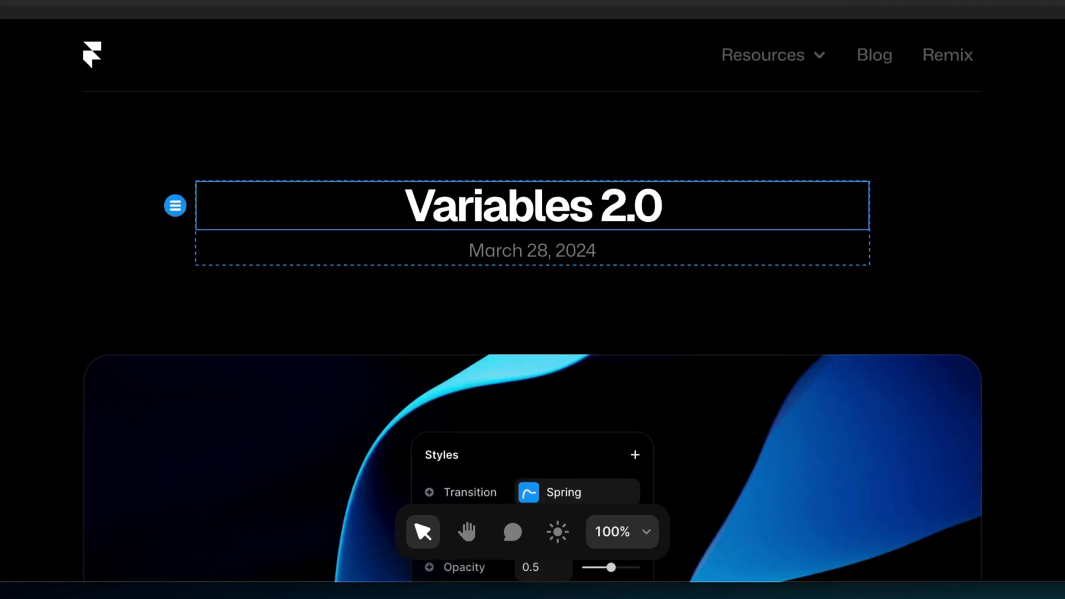
{"action": "key", "text": "shift+1"}
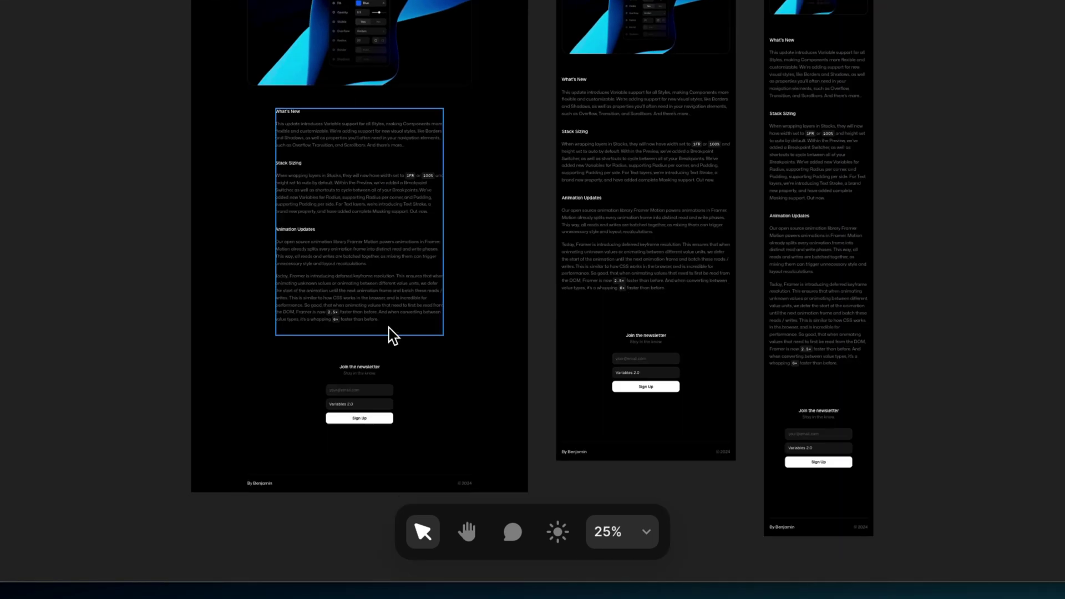
{"action": "left_click", "coordinate": [385, 409]}
{"action": "key", "text": "shift+2"}
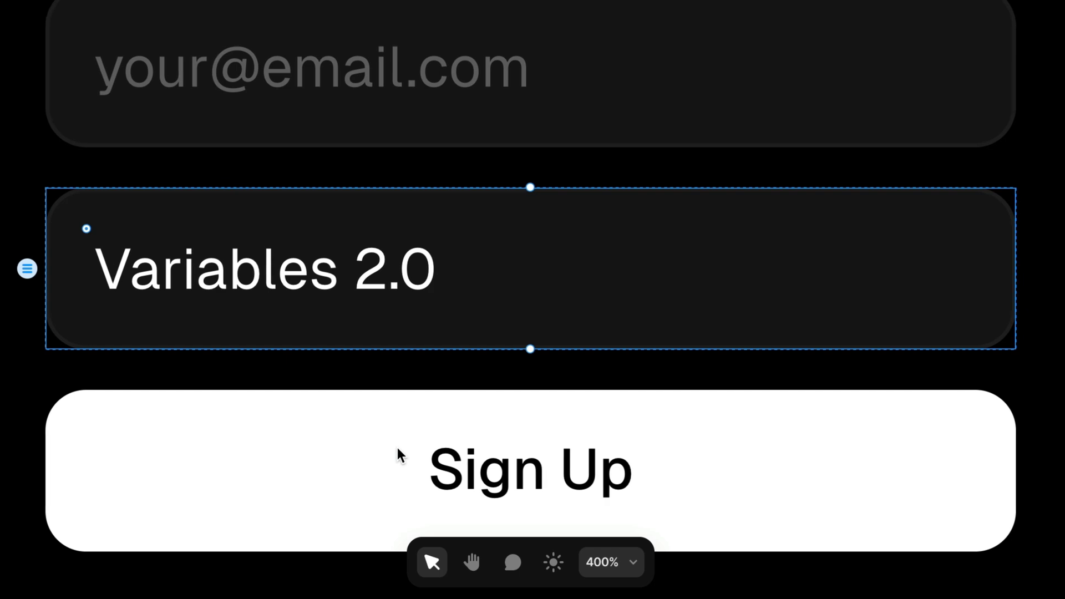
{"action": "left_click", "coordinate": [1031, 196]}
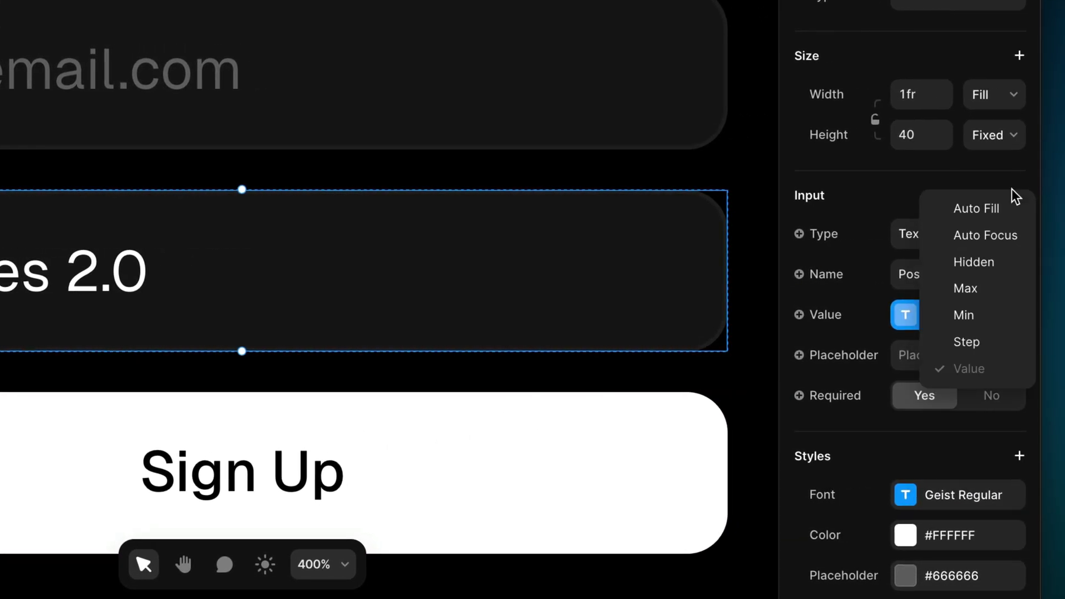
Make the Post input Hidden and remove its Label wrapper stack.
{"action": "left_click", "coordinate": [1020, 266]}
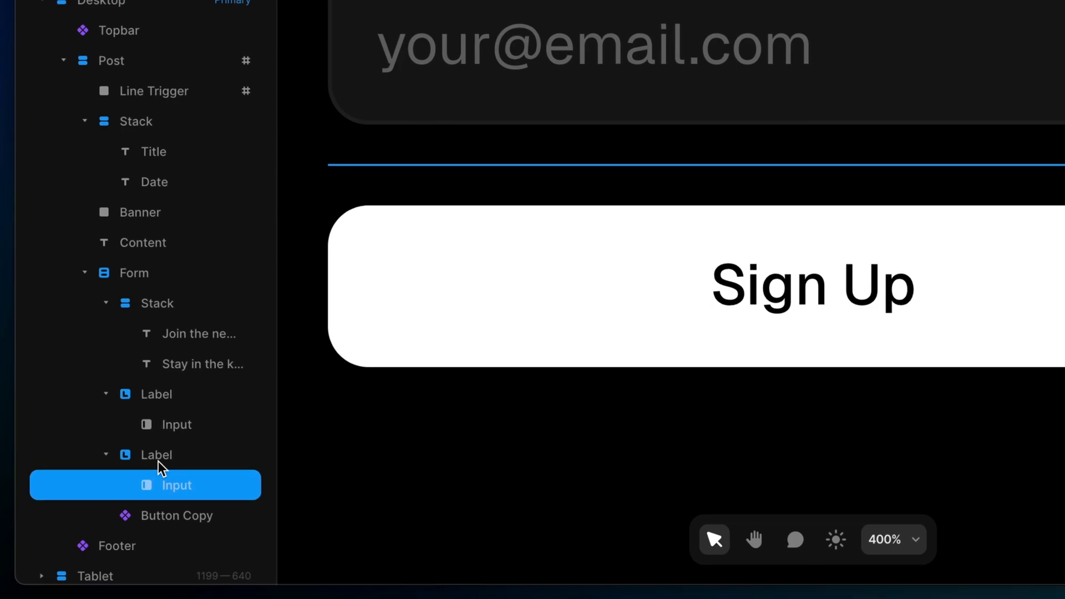
{"action": "right_click", "coordinate": [158, 461]}
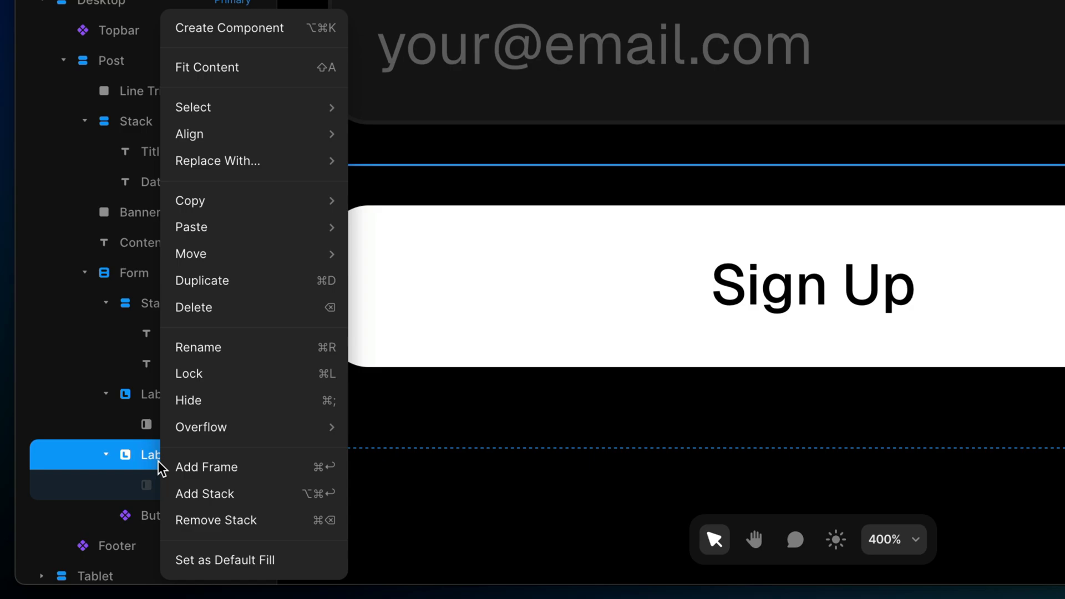
{"action": "left_click", "coordinate": [268, 521]}
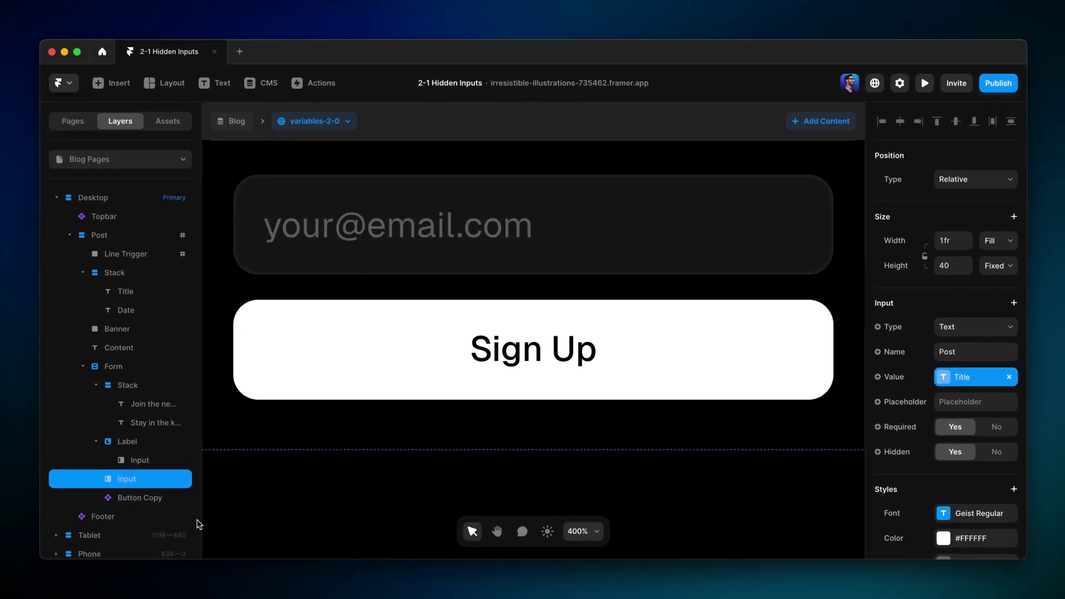